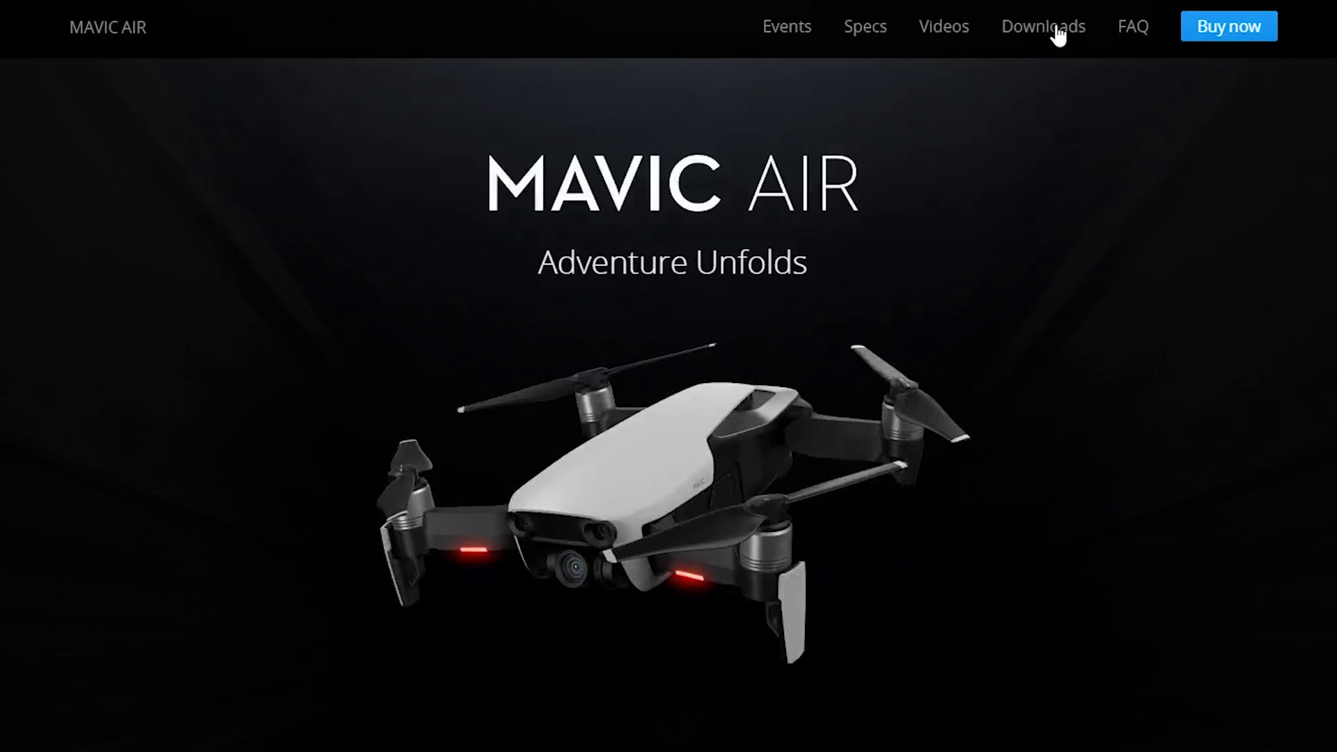
- Go to the Mavic Air Downloads page and select the Windows DJI Assistant 2 entry
click(1056, 26)
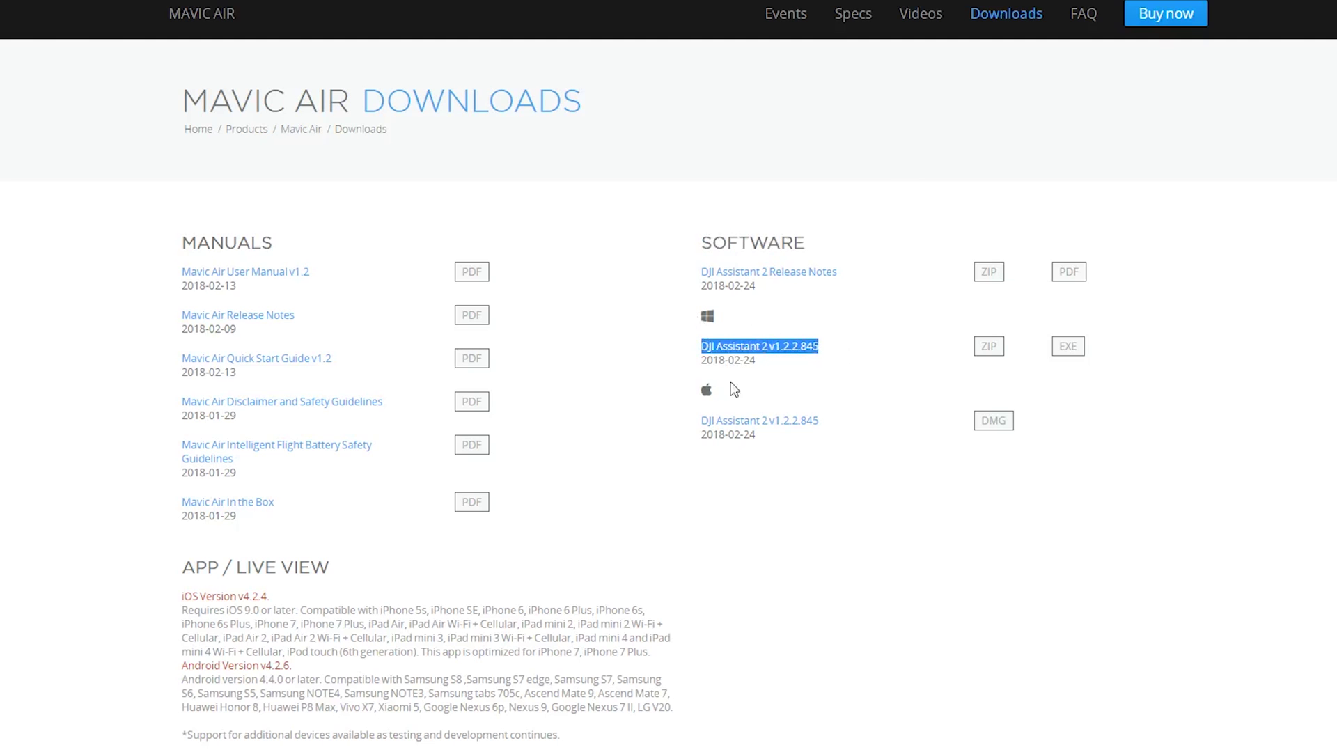
triple_click(718, 396)
- Clear the text selection on the downloads page
click(845, 414)
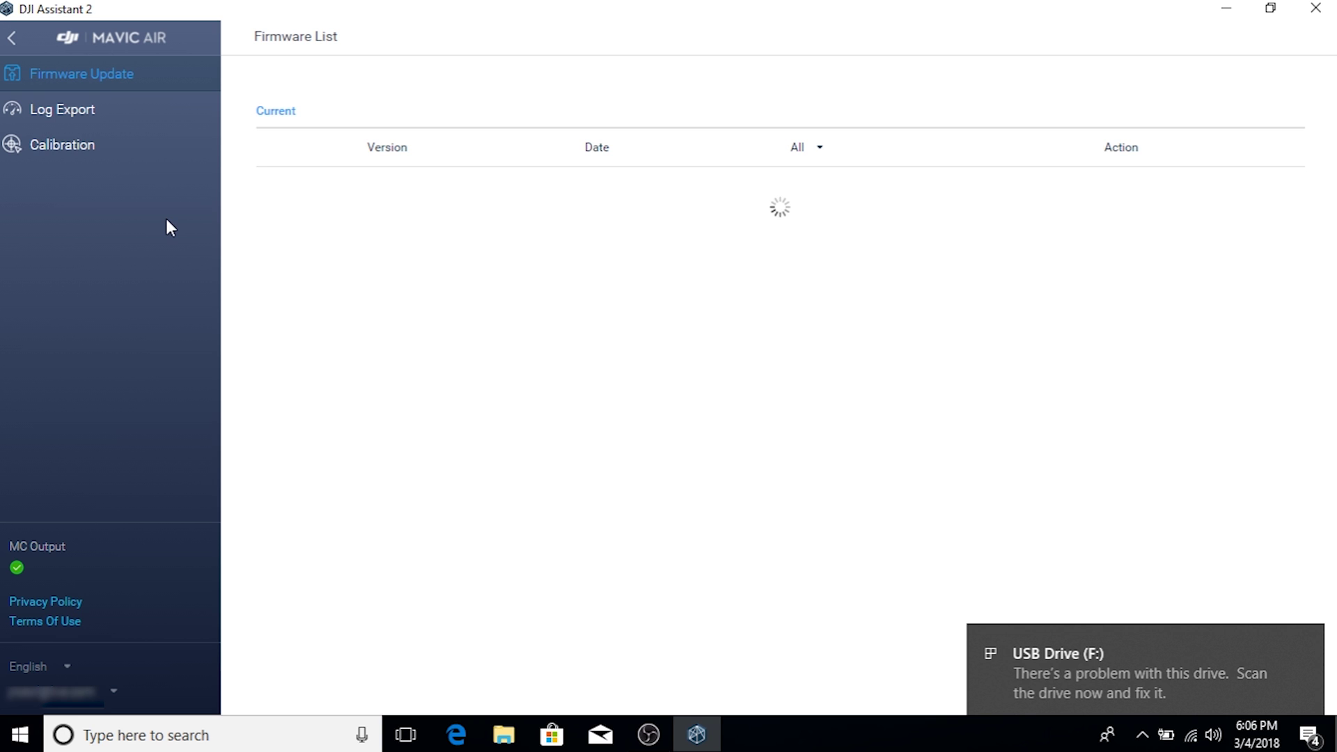
- Open the vision sensor Calibration section and dismiss the USB drive notification
click(82, 157)
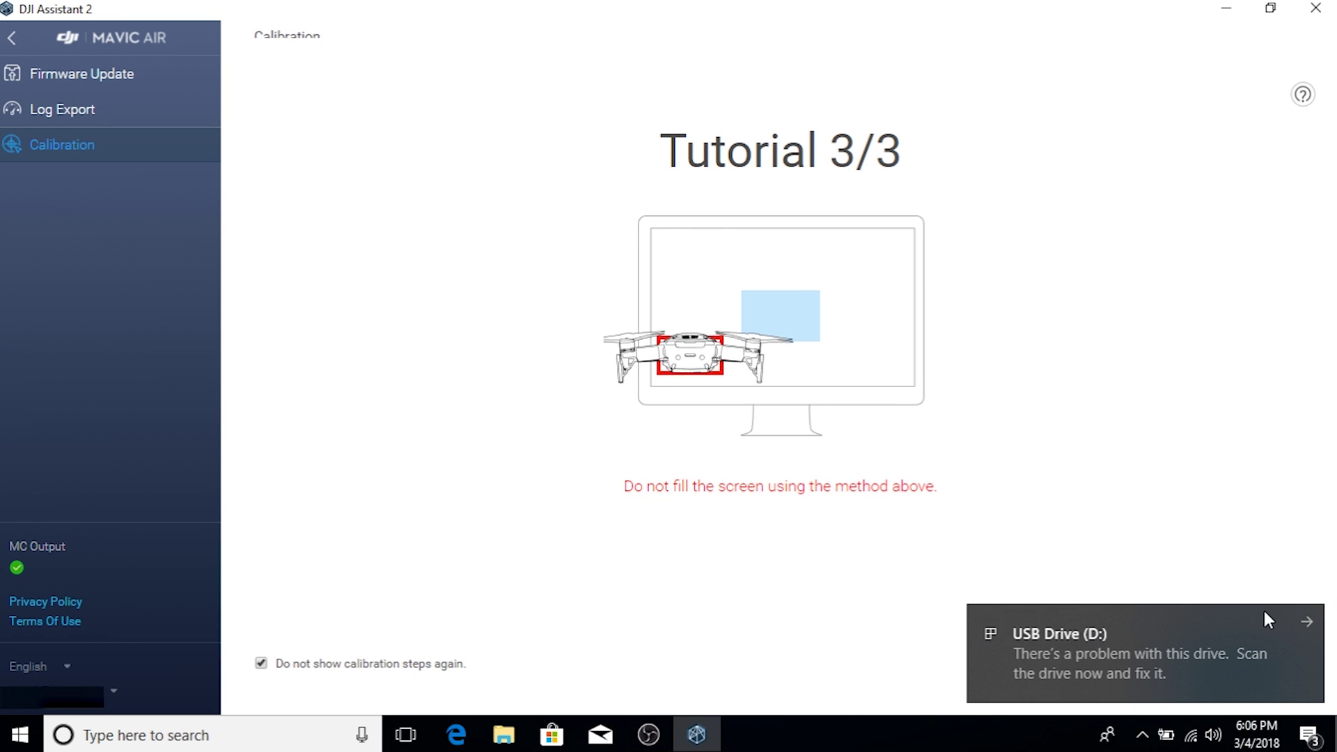
click(1306, 623)
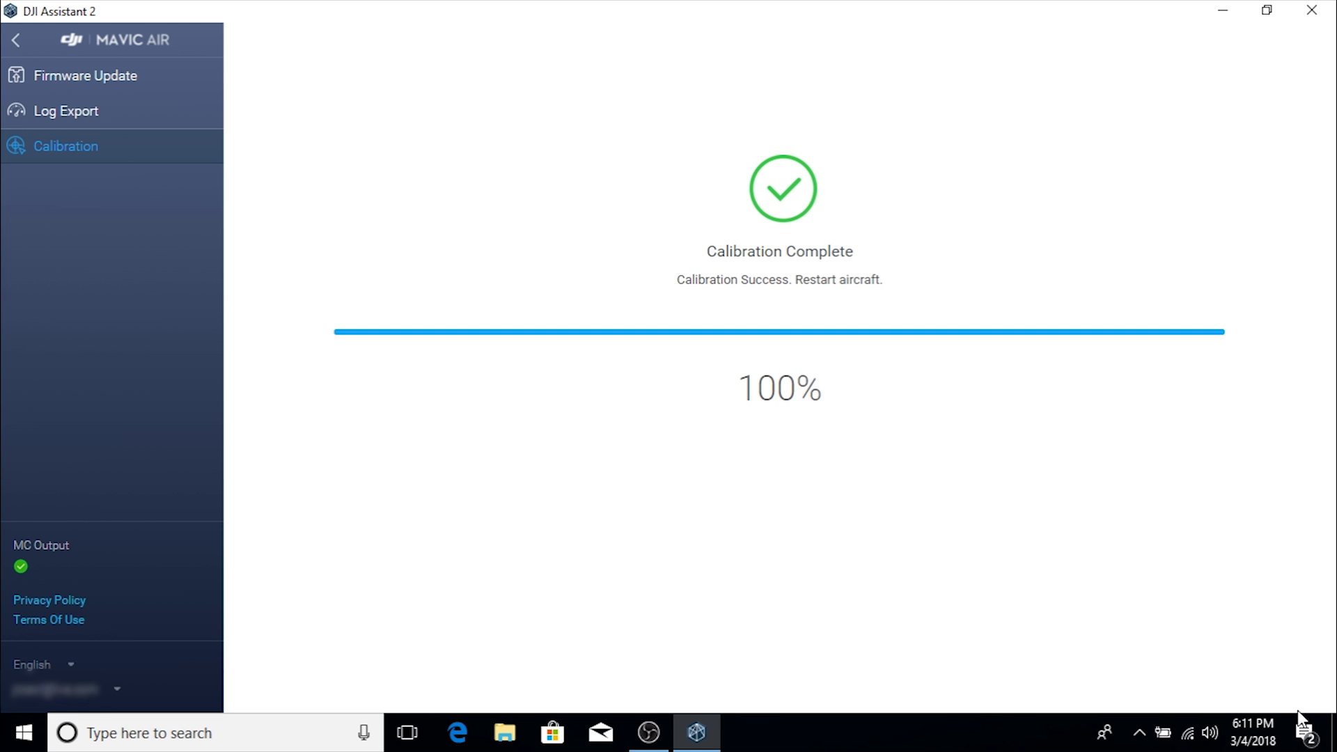
- Go back to Firmware Update and ignore the No-fly Zone database update prompt
click(172, 99)
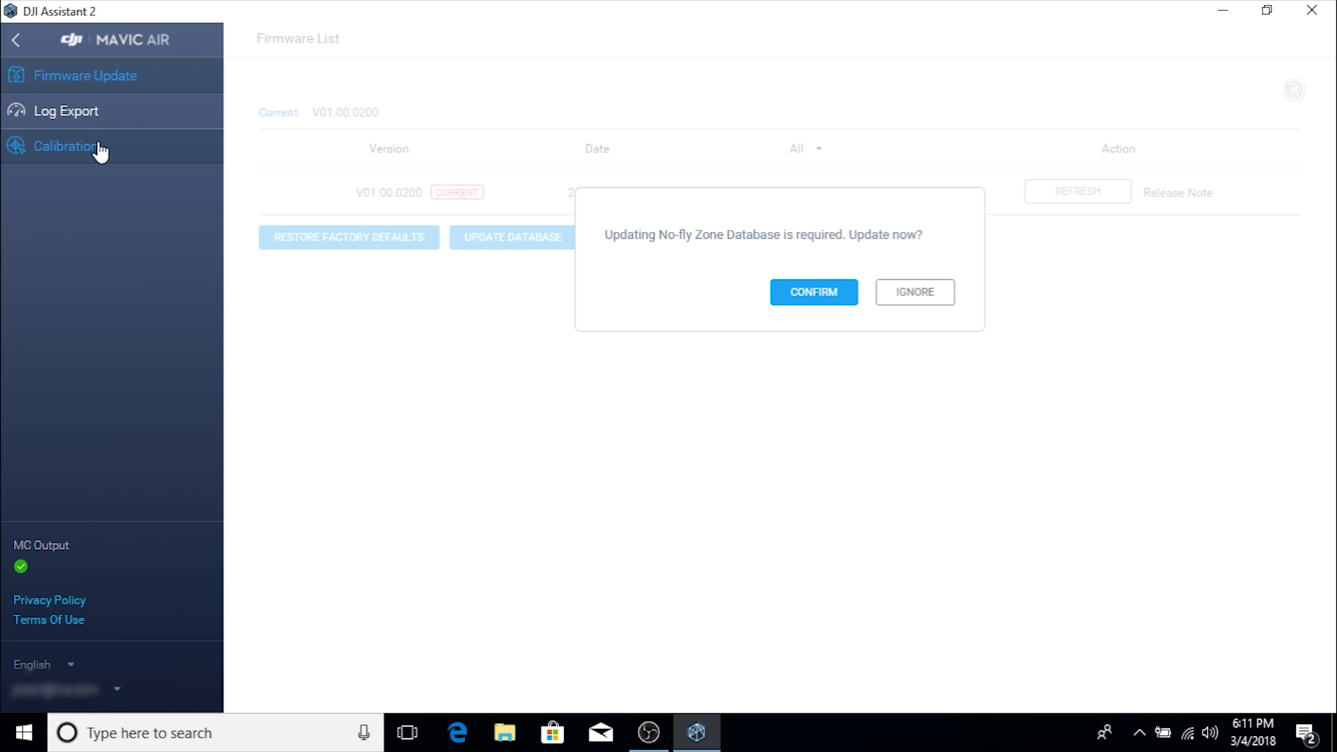
click(924, 292)
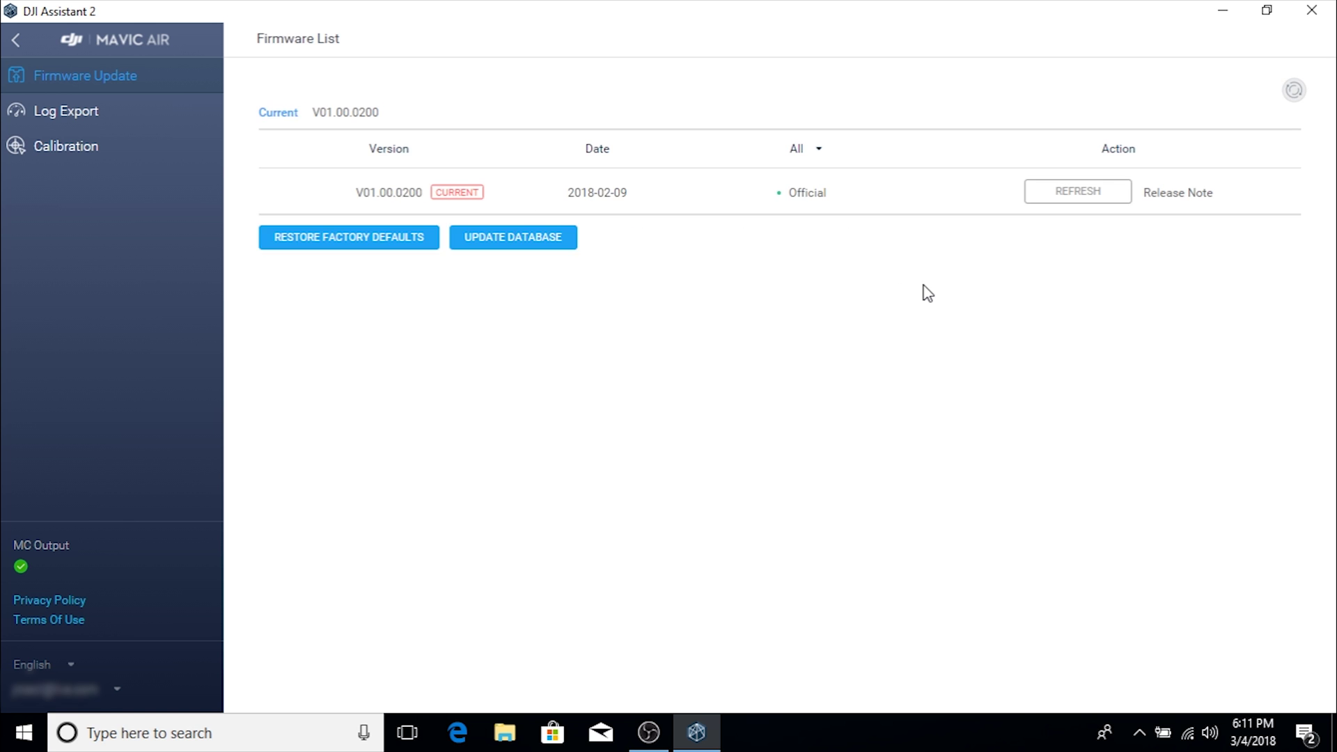